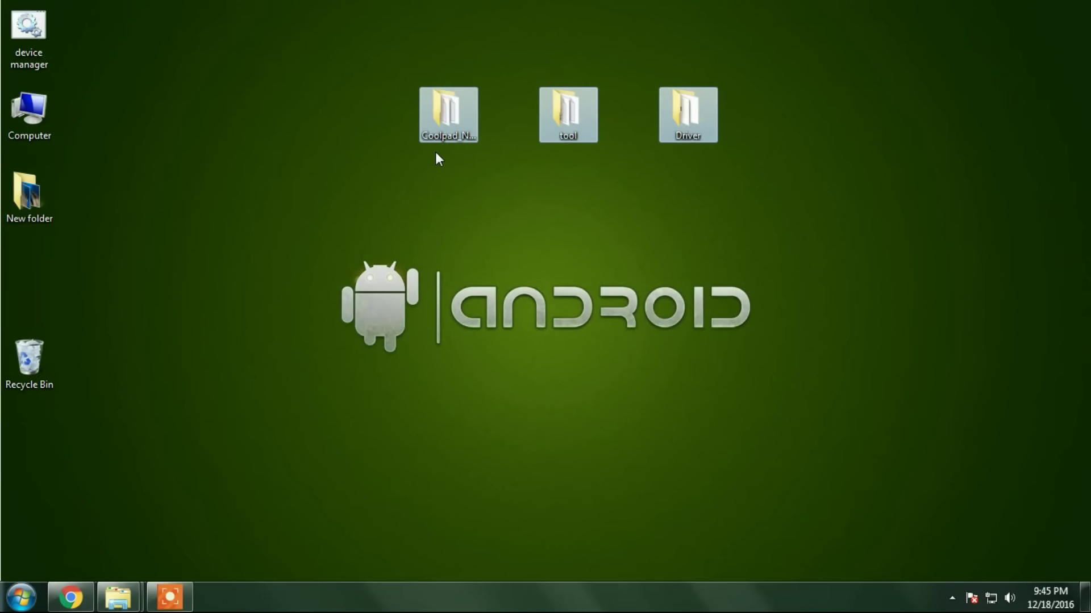
left_click(461, 139)
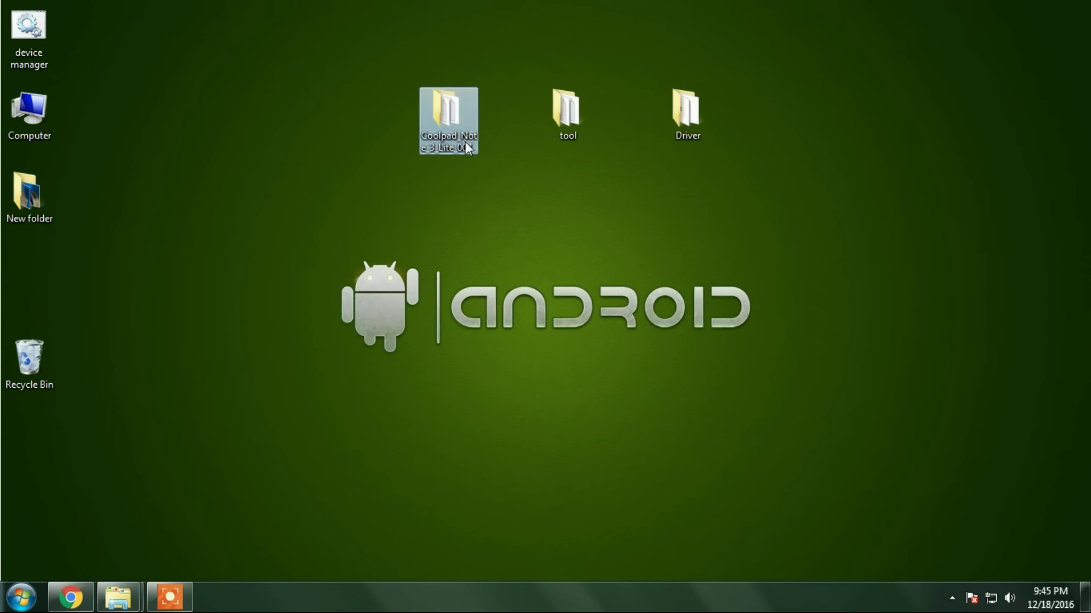
left_click(581, 109)
left_click(683, 111)
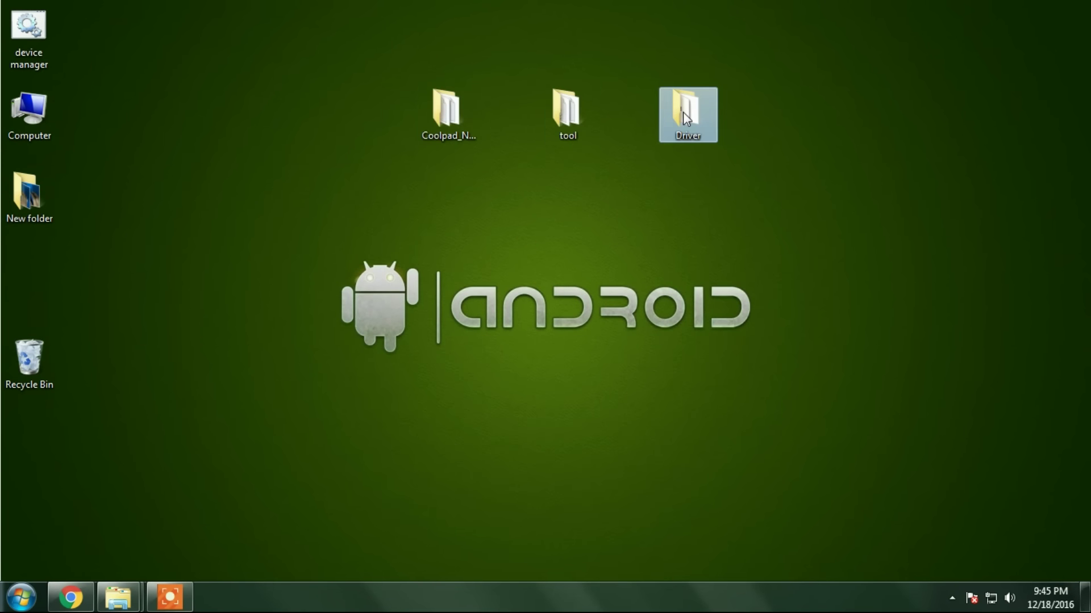
left_click_drag(401, 177, 801, 77)
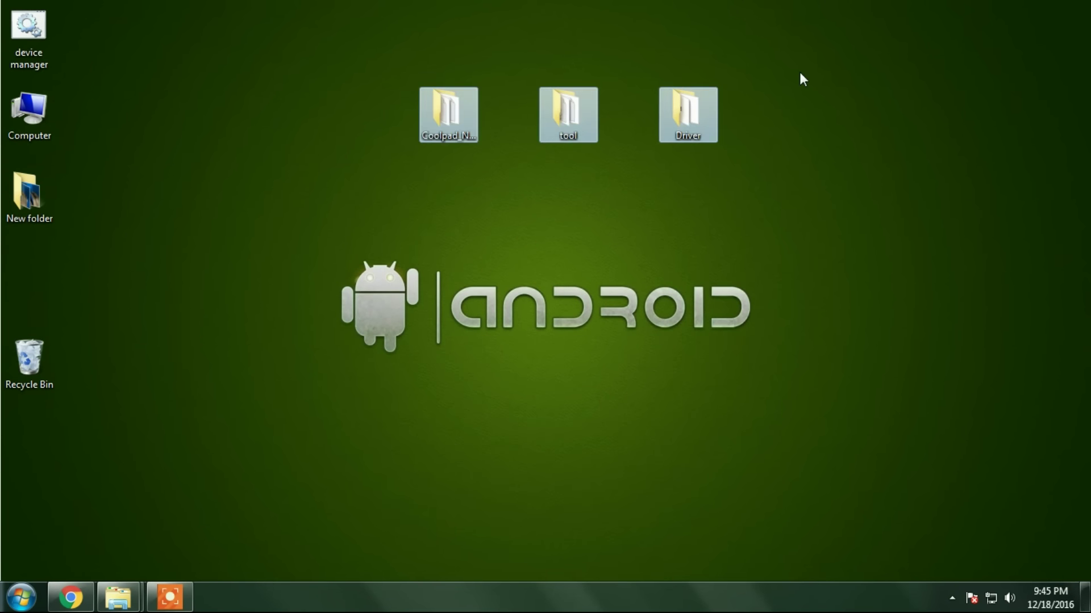
left_click(493, 209)
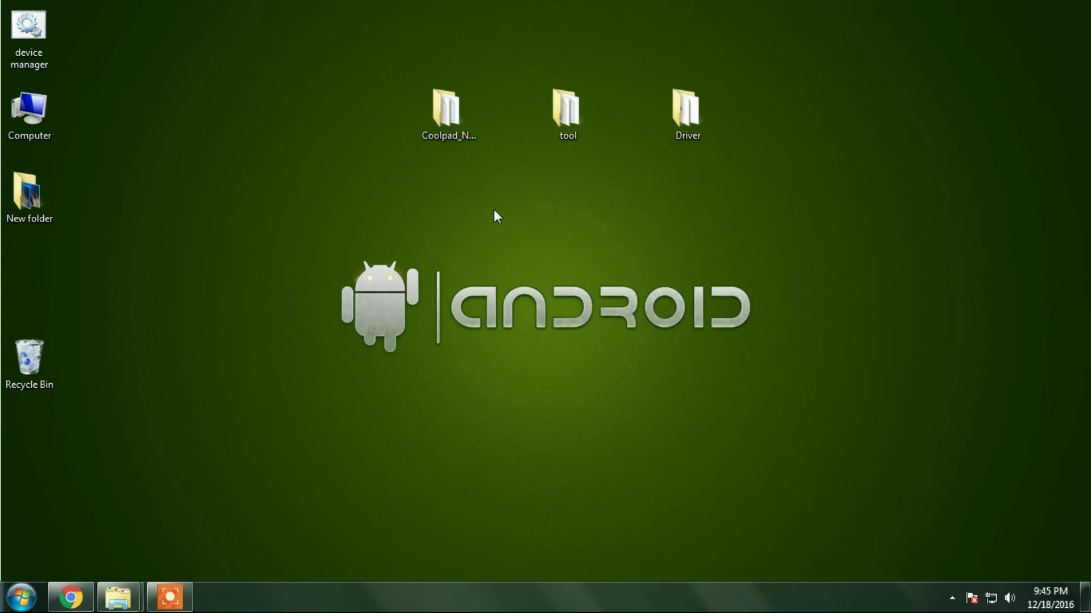
Line up the Coolpad firmware, tool and Driver folders next to each other on the desktop
left_click_drag(461, 118, 340, 122)
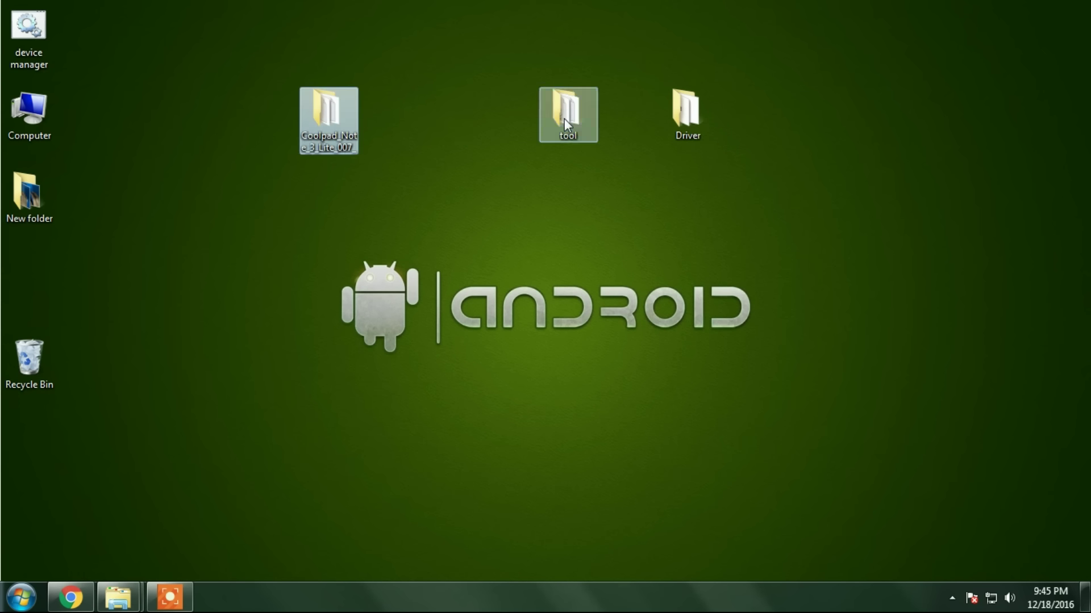
left_click_drag(564, 118, 484, 137)
left_click_drag(702, 117, 473, 120)
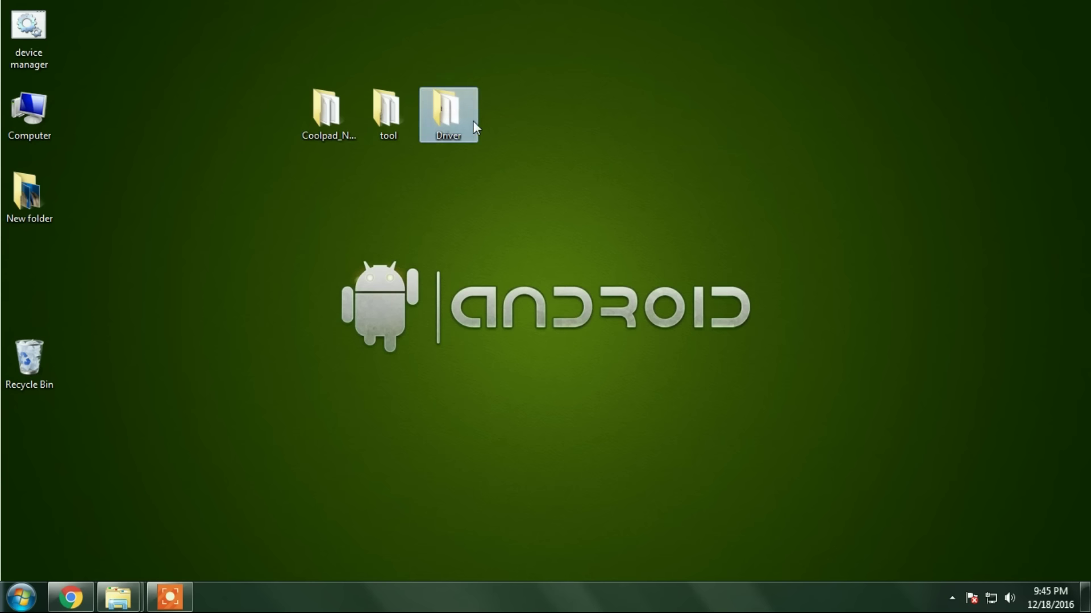
left_click(329, 135)
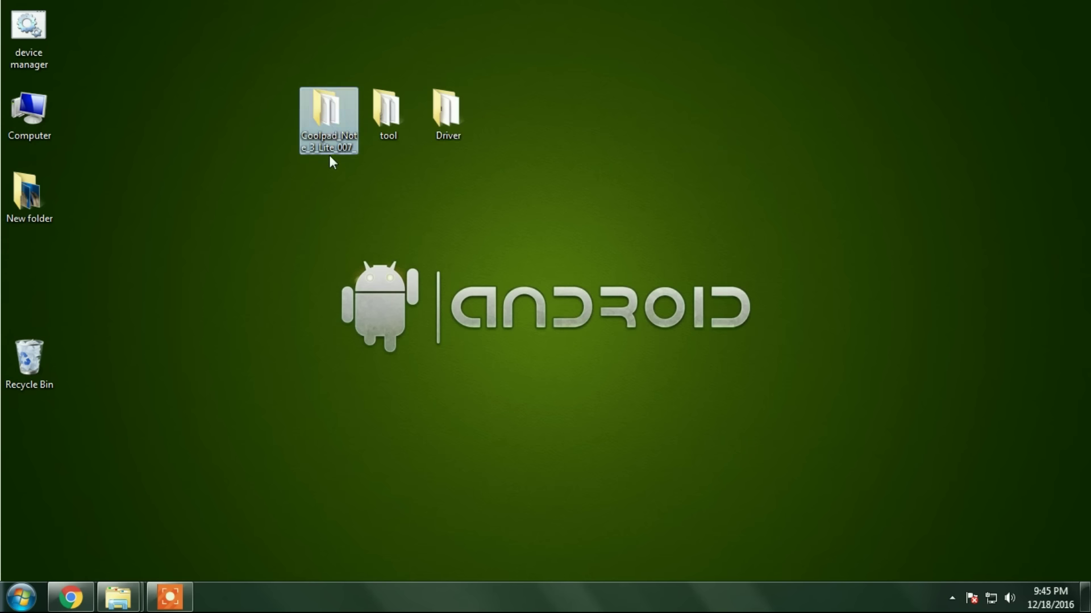
Open the Driver folder and move its window clear of the desktop folders
left_click(451, 121)
double_click(458, 118)
left_click(319, 29)
double_click(342, 17)
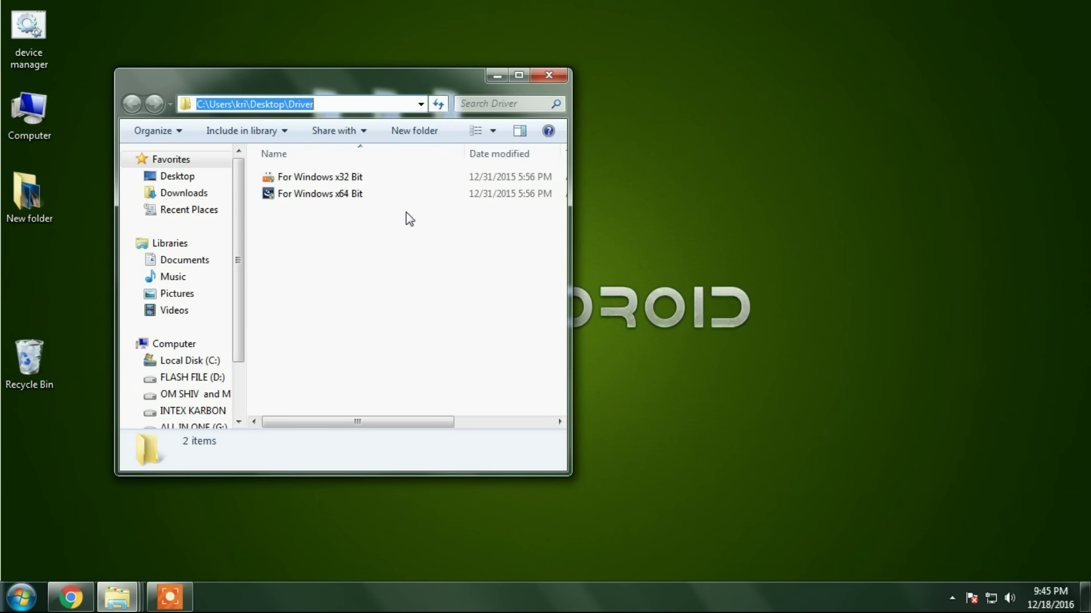
left_click(364, 177)
left_click_drag(404, 96, 769, 115)
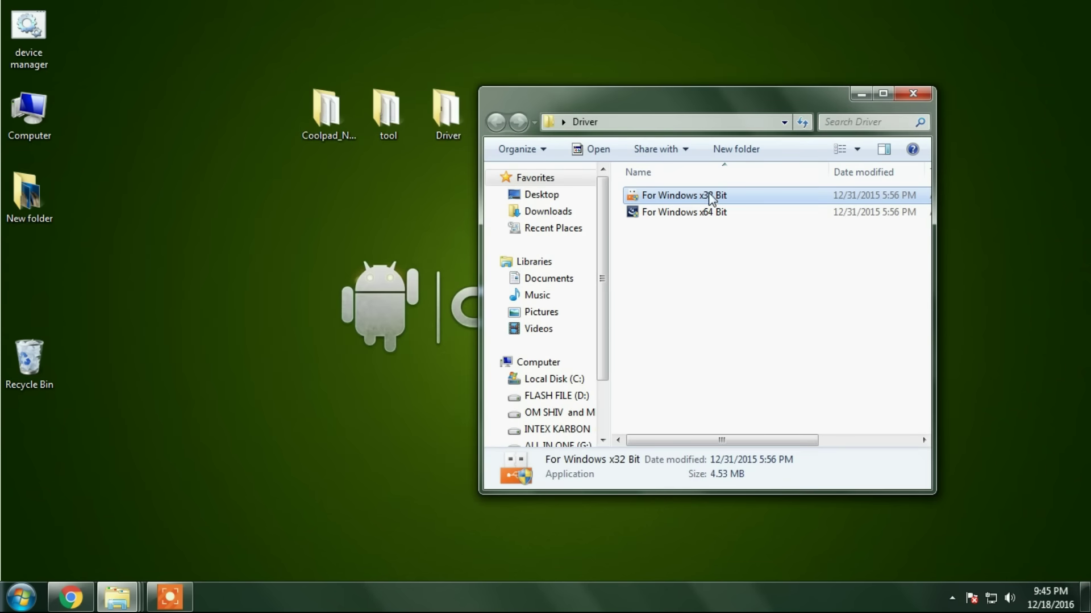
Run the For Windows x32 Bit driver installer and close the Driver folder window
left_click(704, 216)
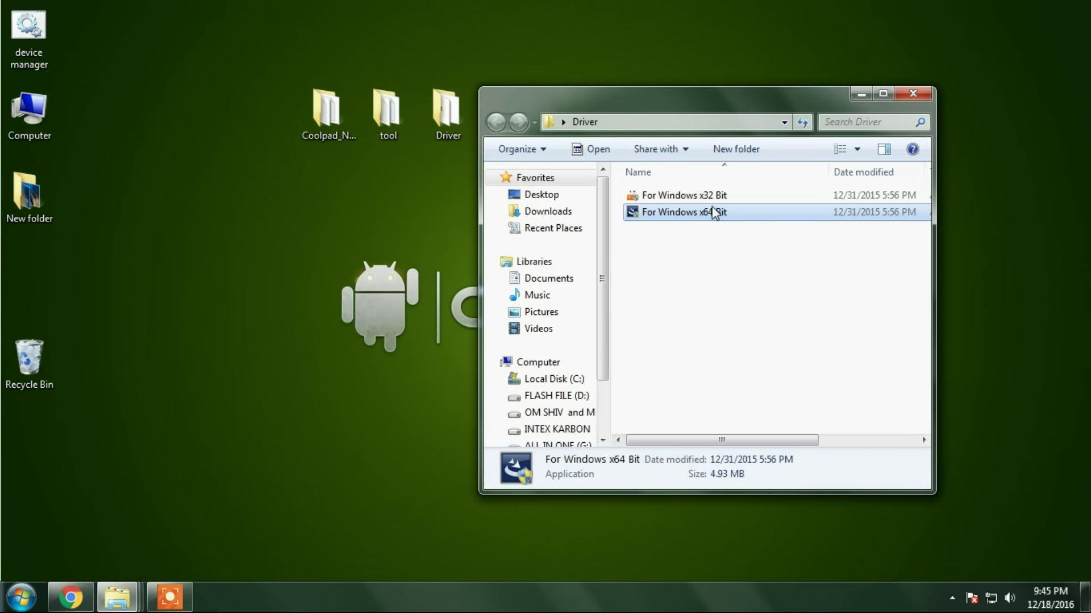
left_click(713, 198)
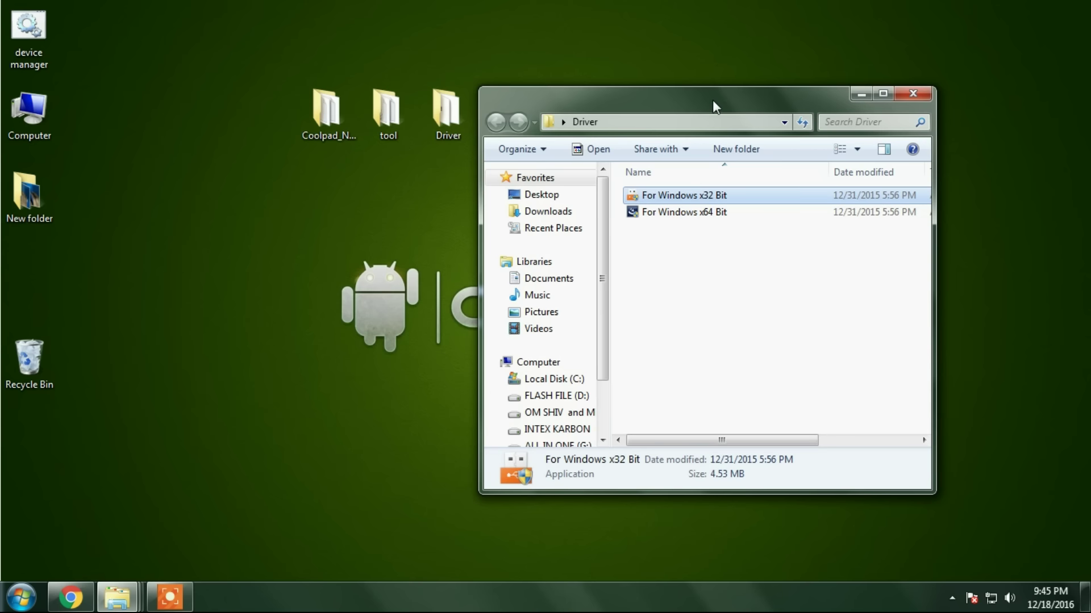
left_click_drag(712, 100, 755, 82)
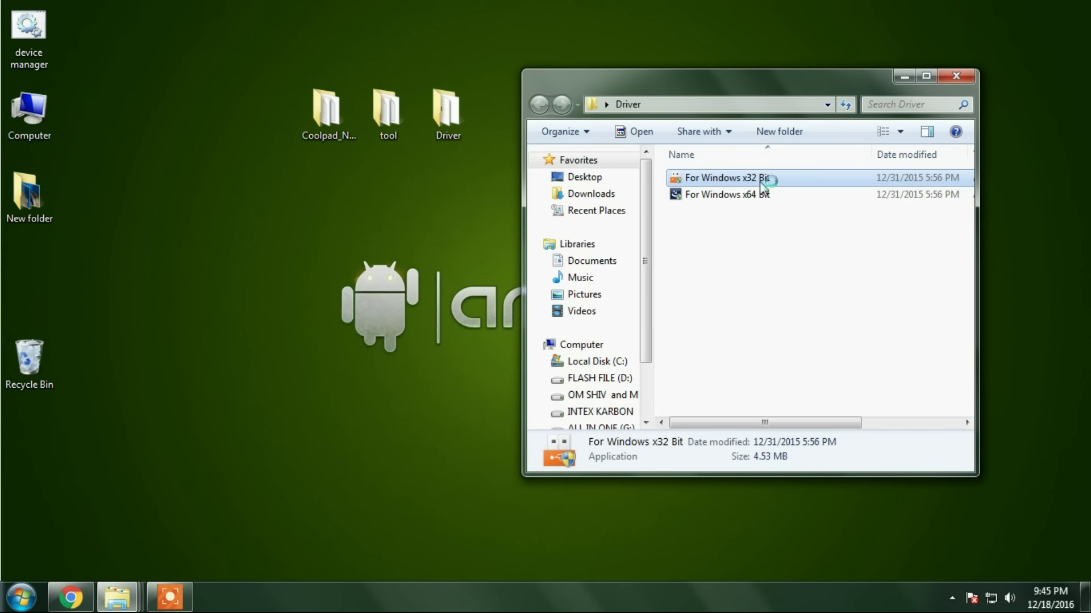
key("Return")
left_click_drag(745, 89, 769, 76)
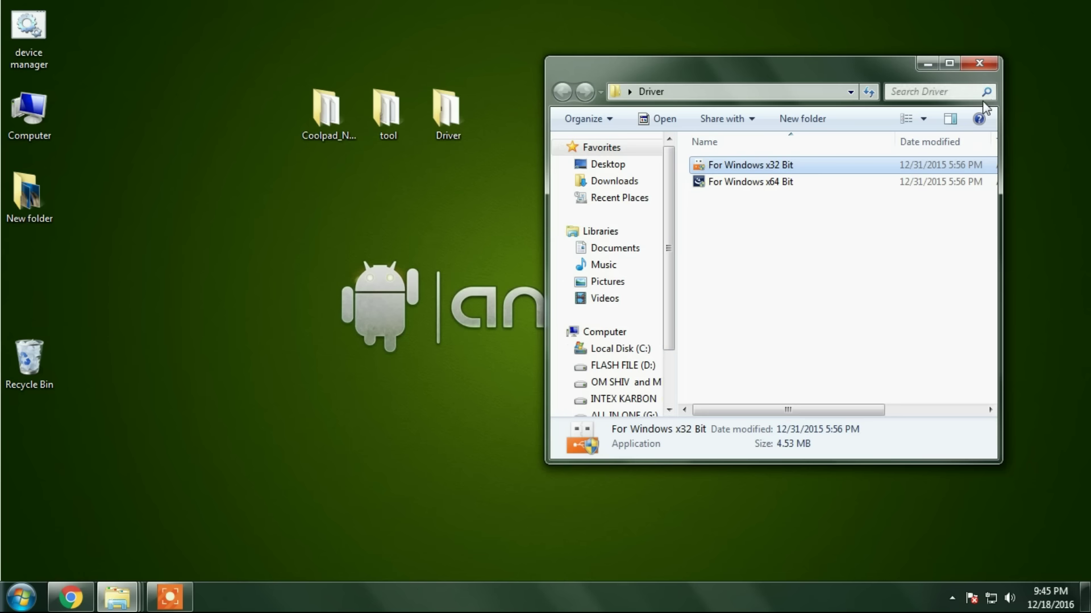
left_click(979, 63)
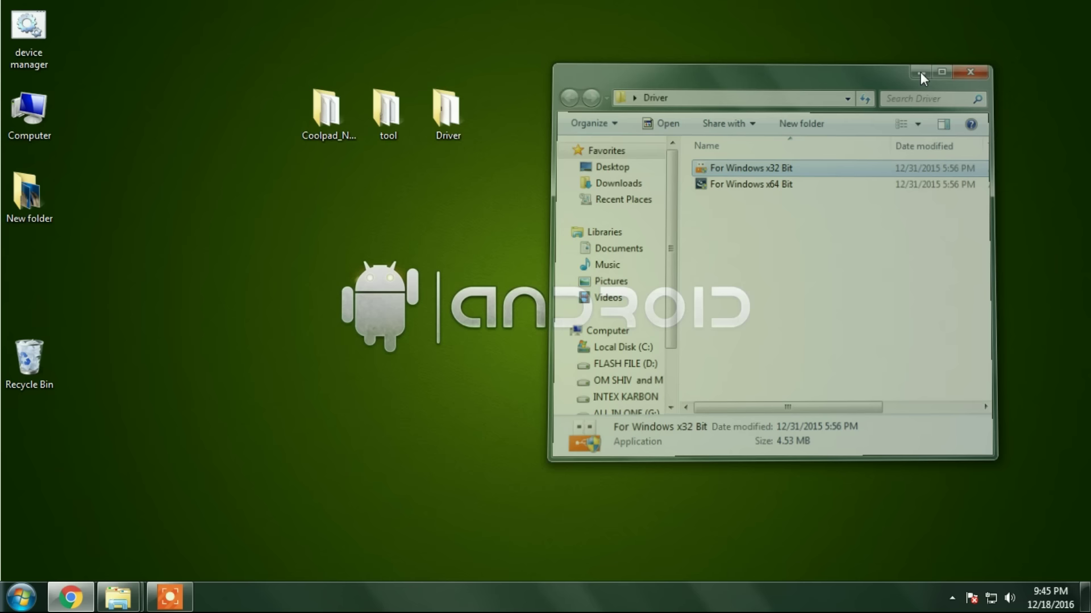
Launch flash_tool from the desktop's tool folder, close the folder window and dismiss the scatter file warning
left_click_drag(463, 111, 764, 112)
left_click_drag(404, 112, 514, 108)
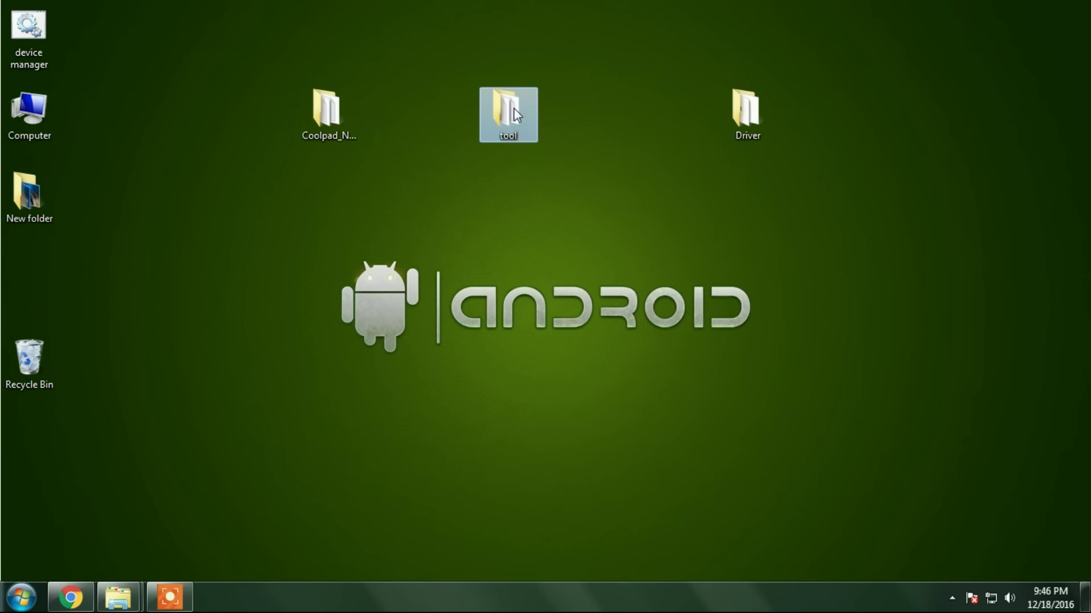
double_click(512, 111)
scroll(738, 255, "down", 3)
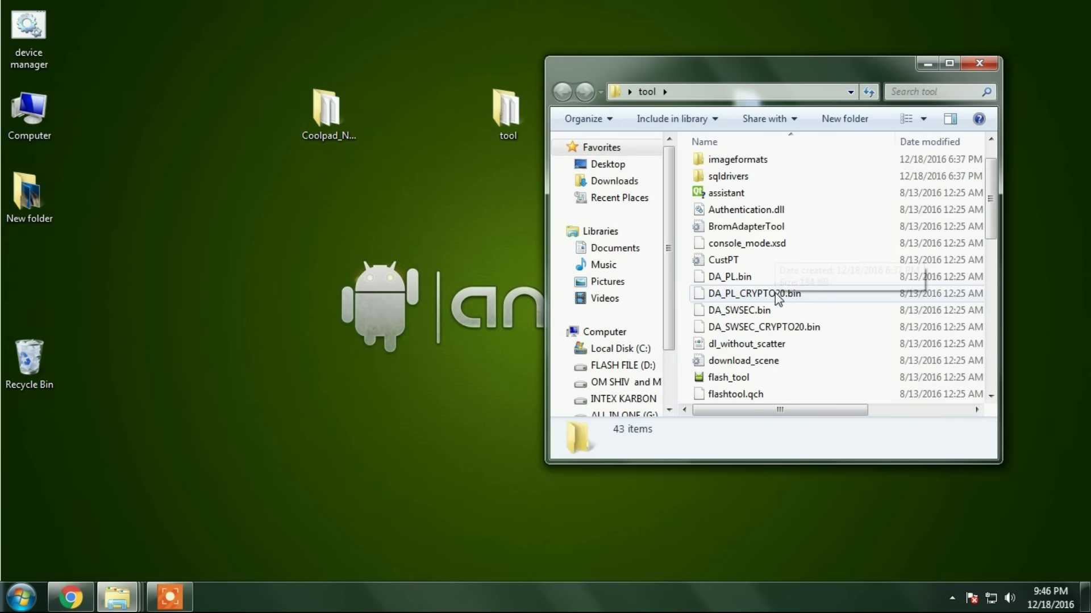
double_click(732, 280)
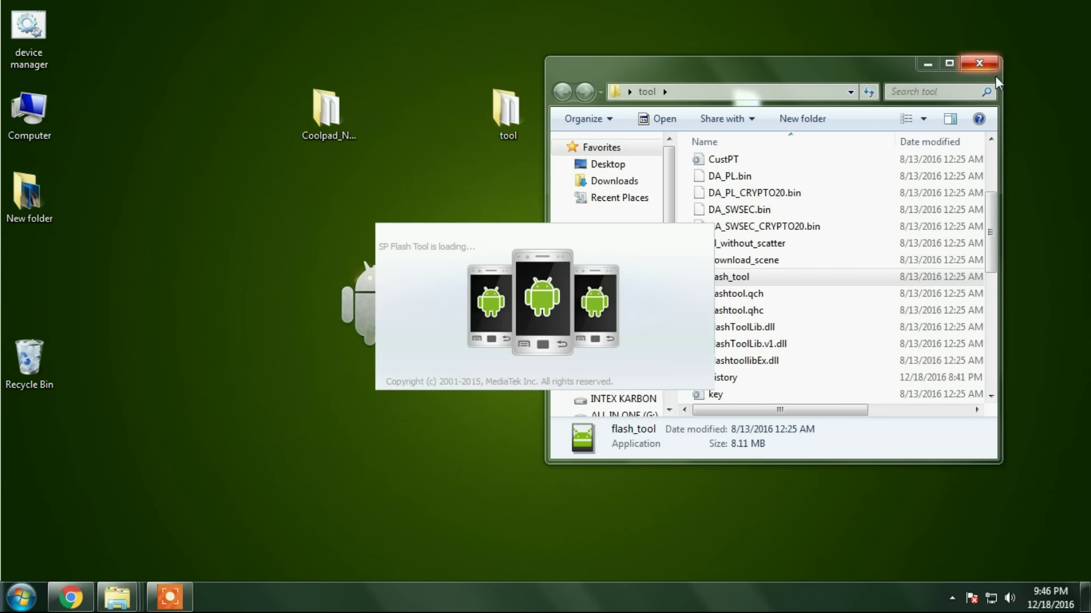
left_click(927, 63)
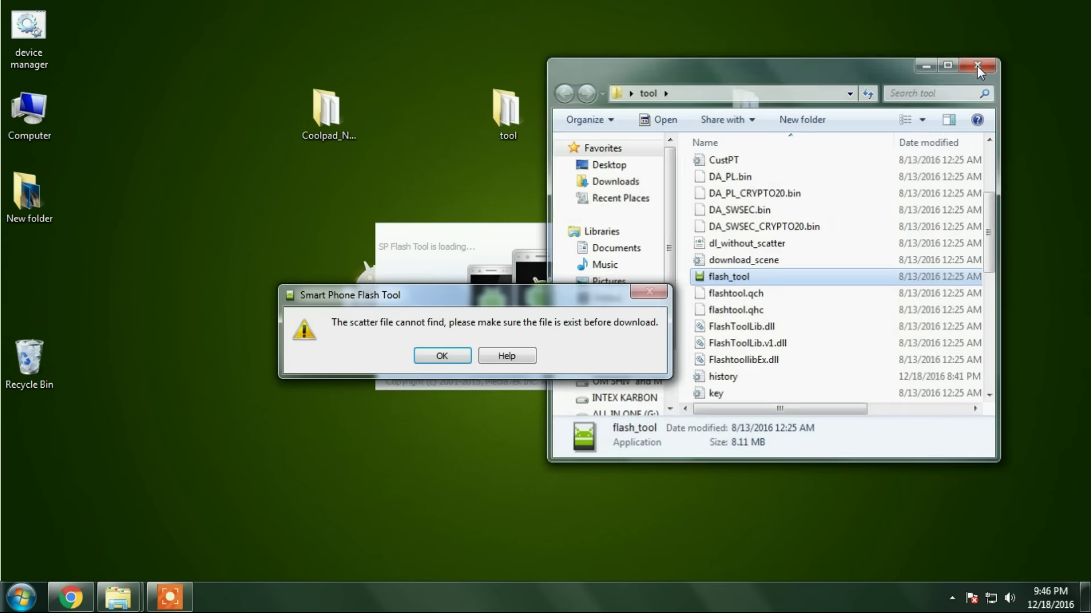
left_click(433, 356)
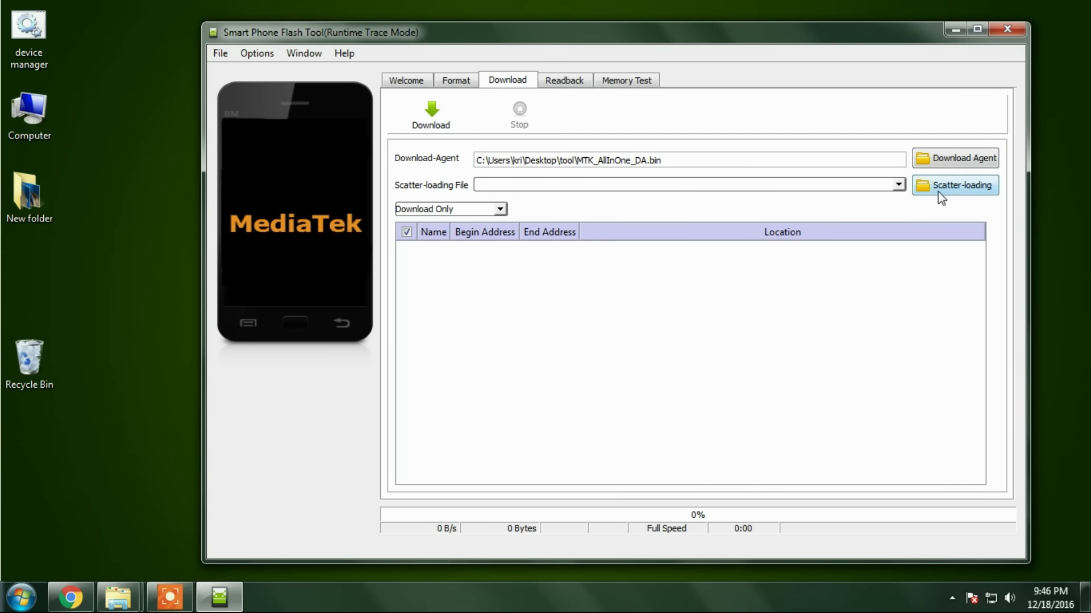
Load MT6735_Android_scatter from the Firmware folder inside Coolpad_Note_3_Lite_007_ as the scatter-loading file
left_click(944, 186)
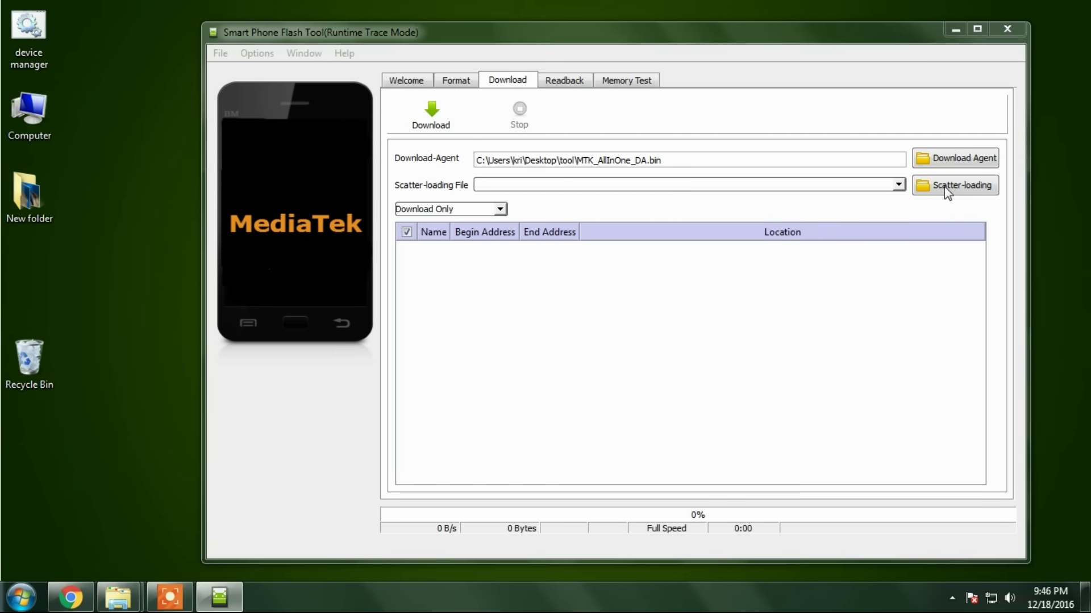
left_click(276, 162)
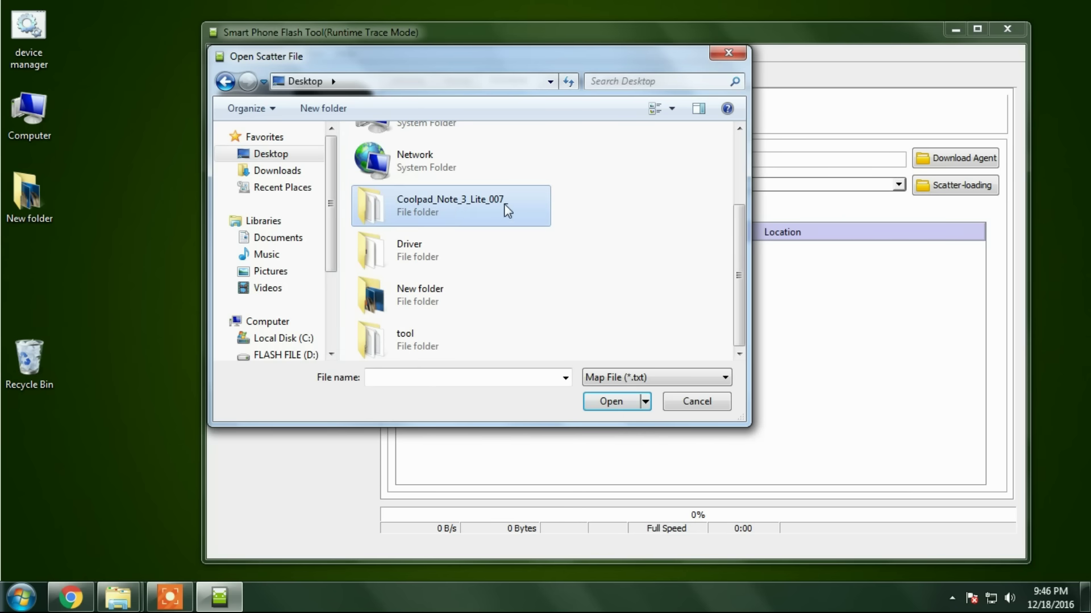
double_click(488, 200)
double_click(409, 172)
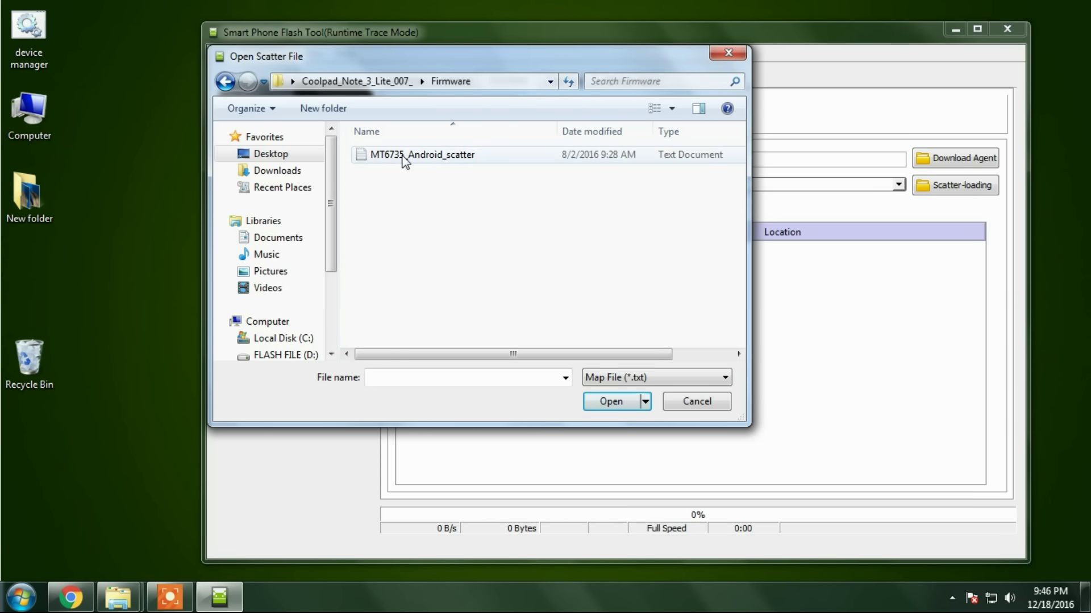
left_click(469, 159)
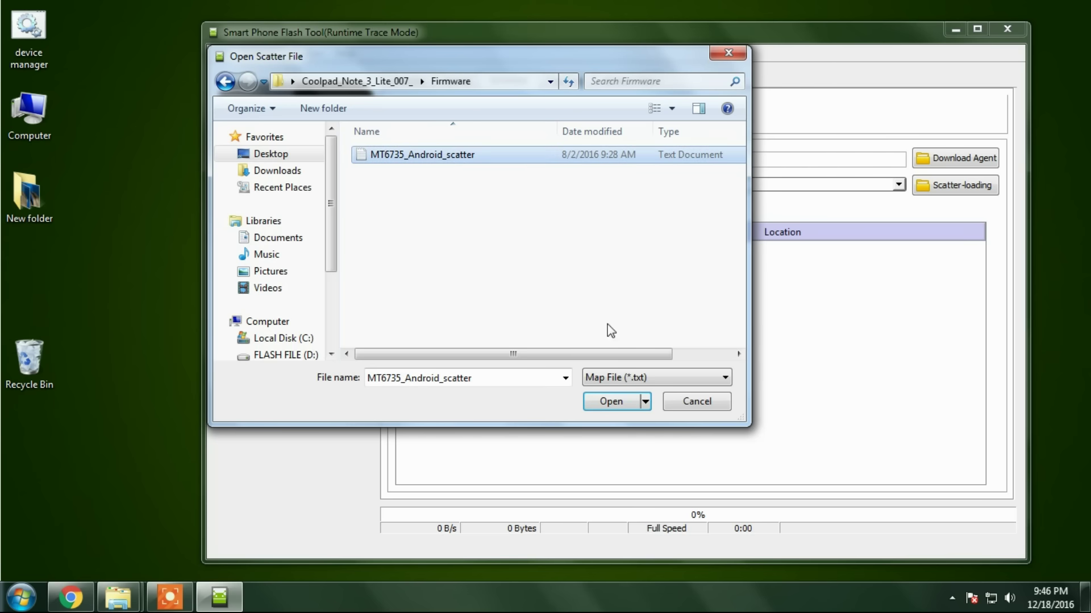
left_click(615, 401)
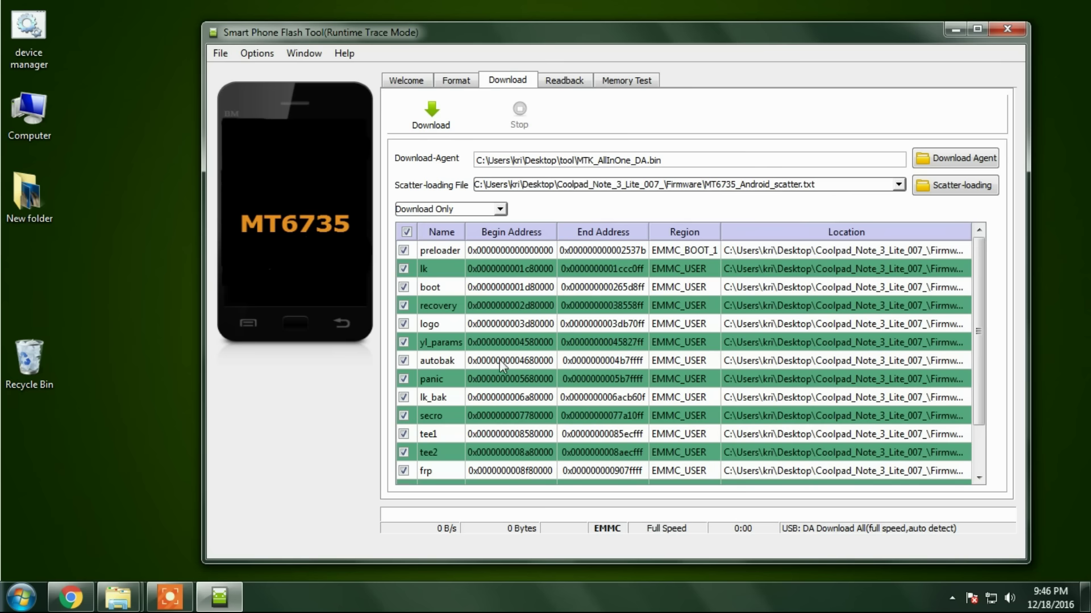
Review the loaded partition list and set the download mode to Firmware Upgrade
scroll(436, 312, "down", 2)
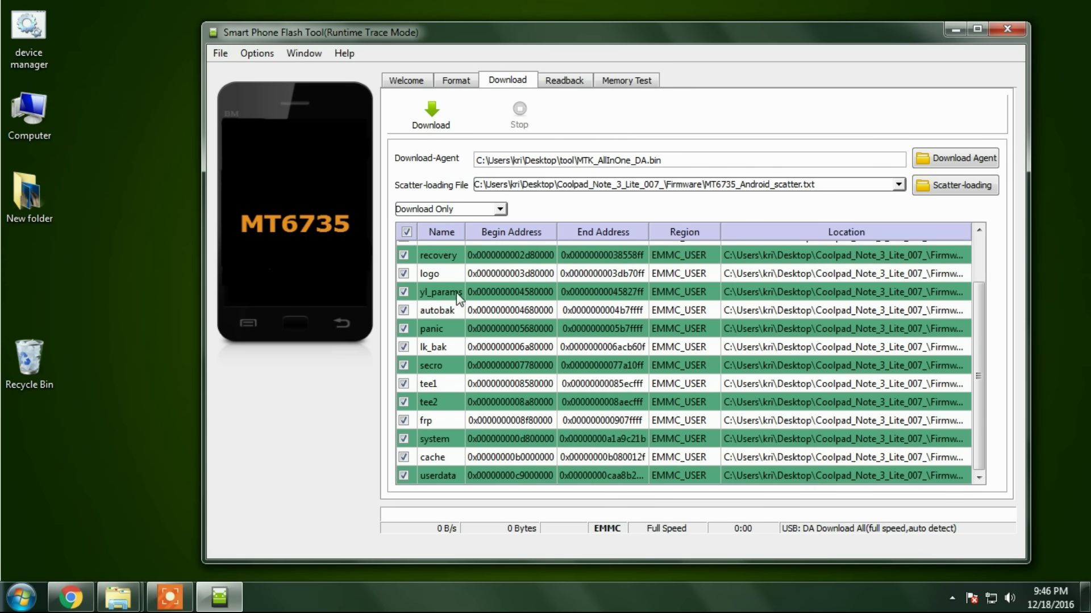
scroll(459, 296, "up", 2)
left_click(466, 211)
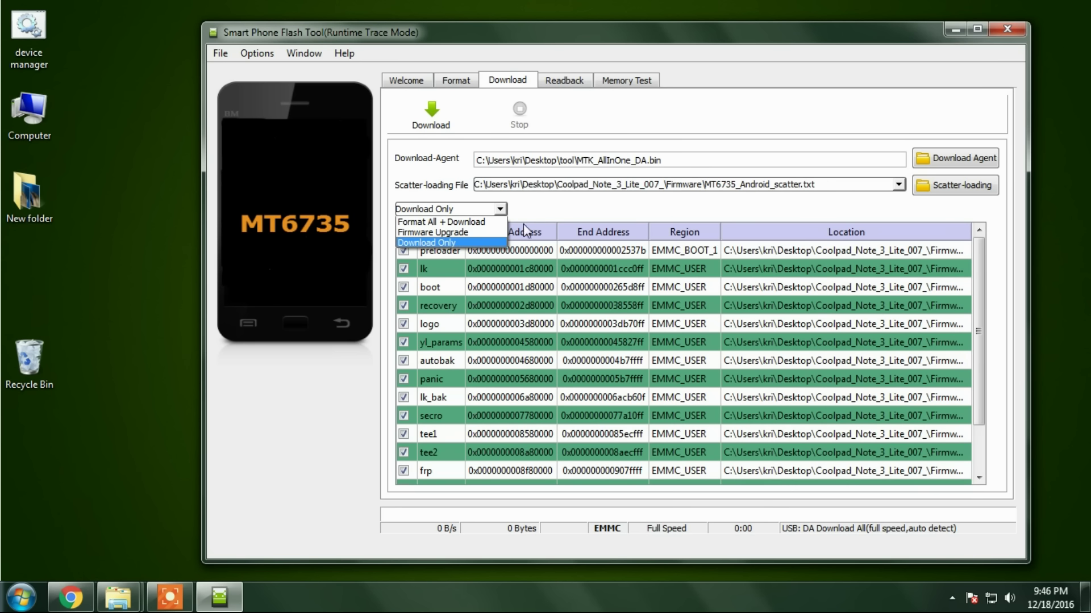
left_click(455, 233)
left_click(466, 208)
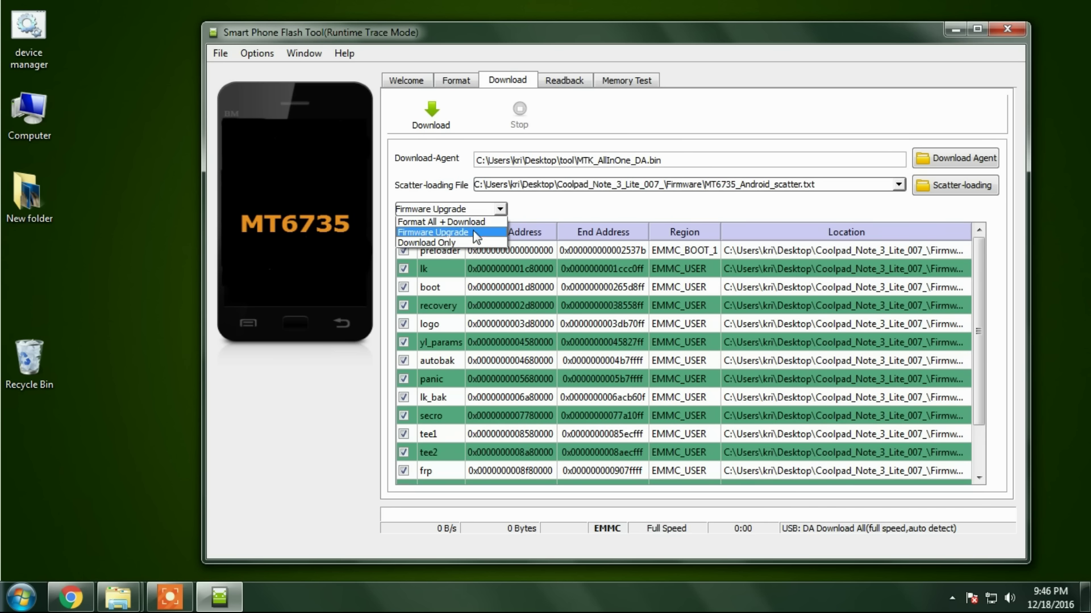
left_click(432, 232)
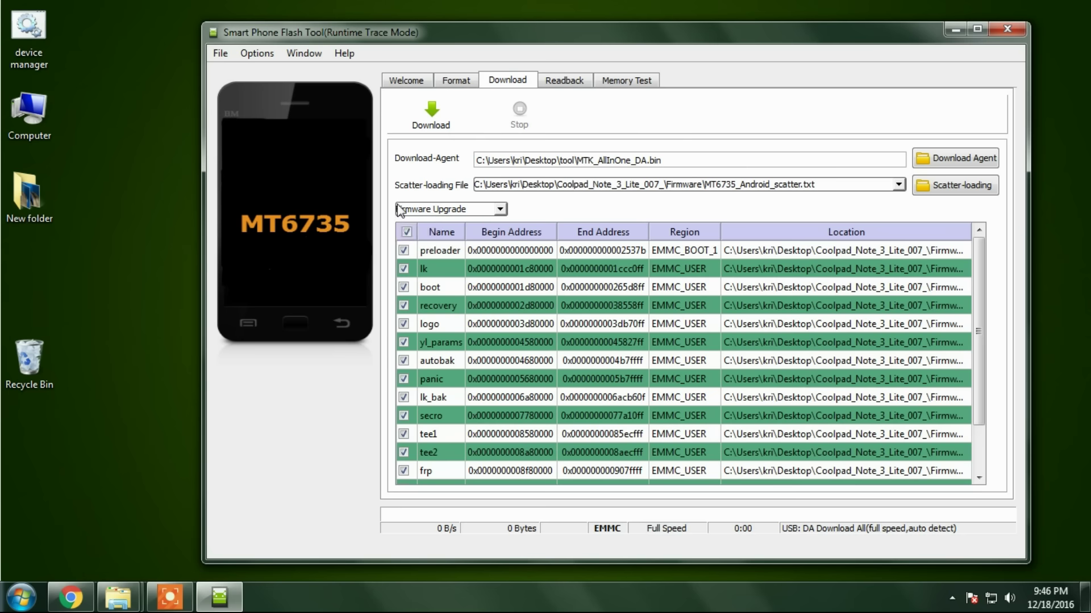
Start the firmware download to the phone, let it finish and close the Download Ok dialog
left_click(436, 121)
left_click_drag(687, 42, 635, 43)
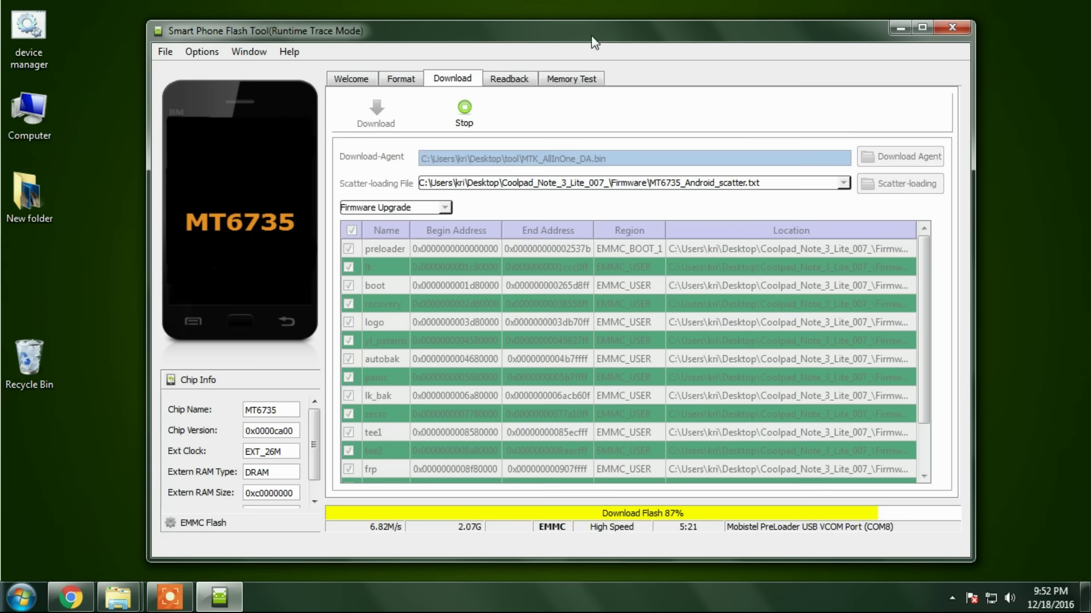
left_click_drag(595, 35, 609, 30)
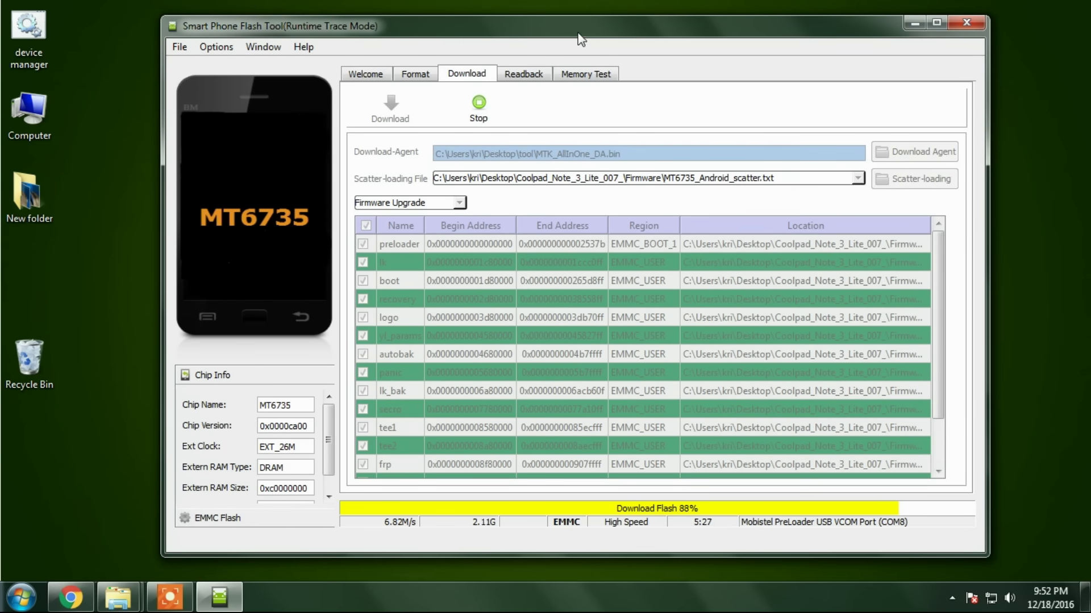
left_click_drag(87, 107, 301, 268)
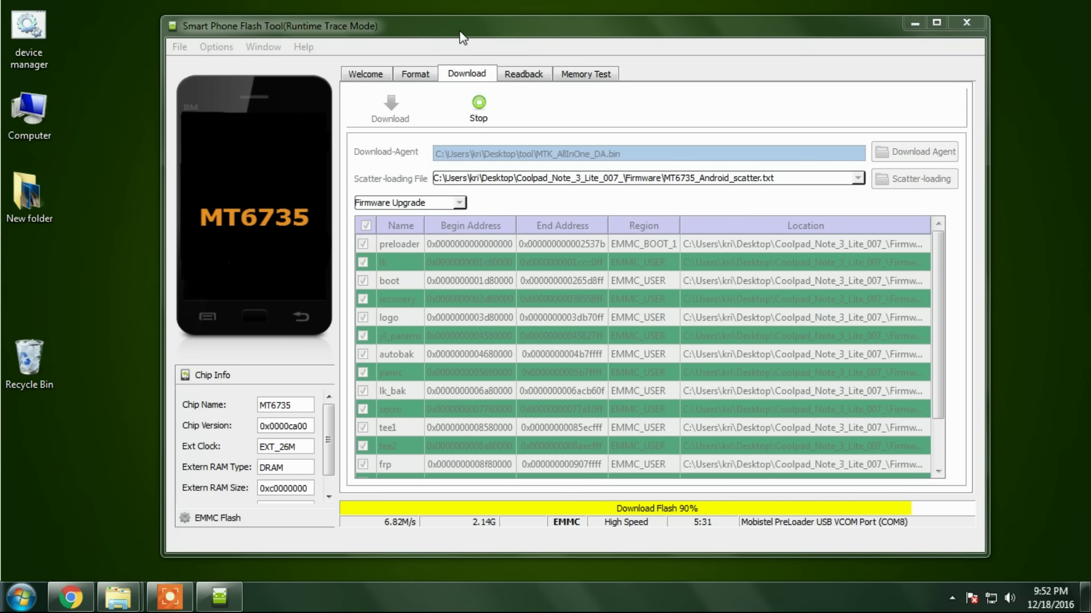
left_click_drag(459, 38, 454, 40)
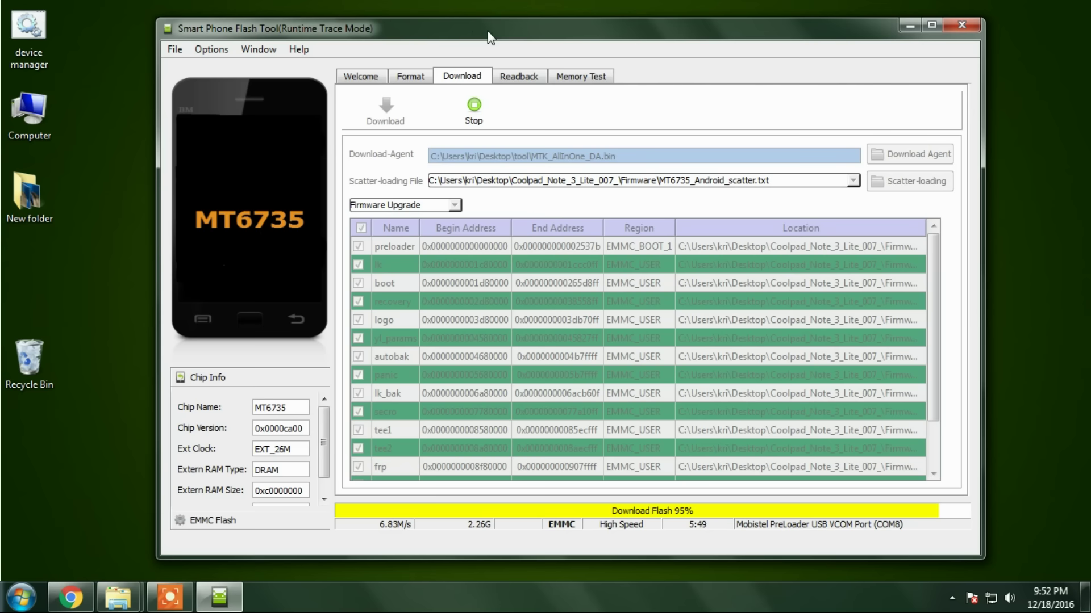
left_click_drag(499, 35, 491, 37)
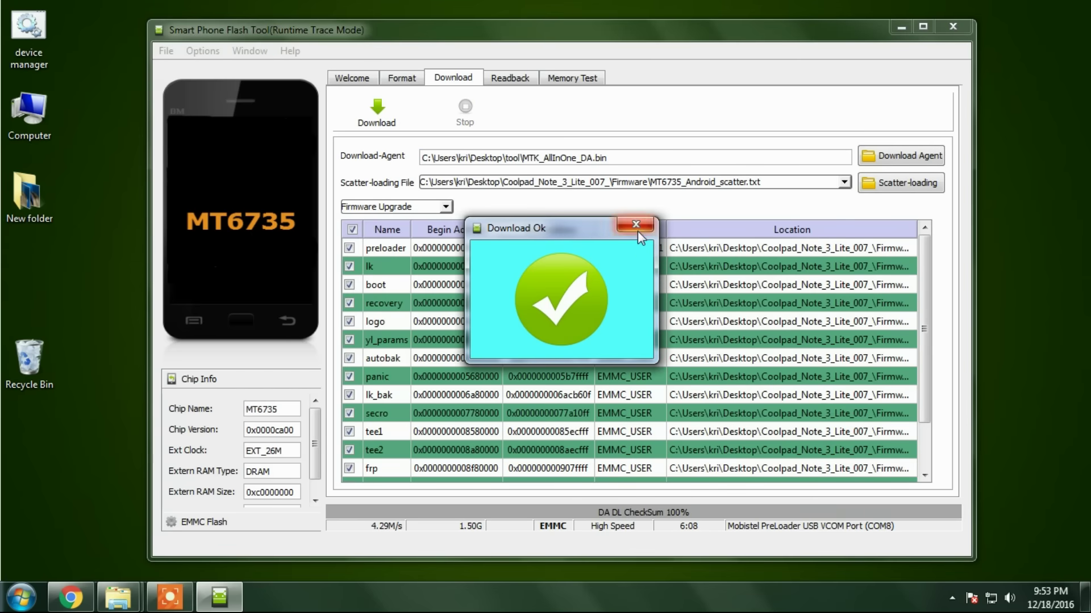
left_click(636, 225)
left_click_drag(855, 28, 822, 26)
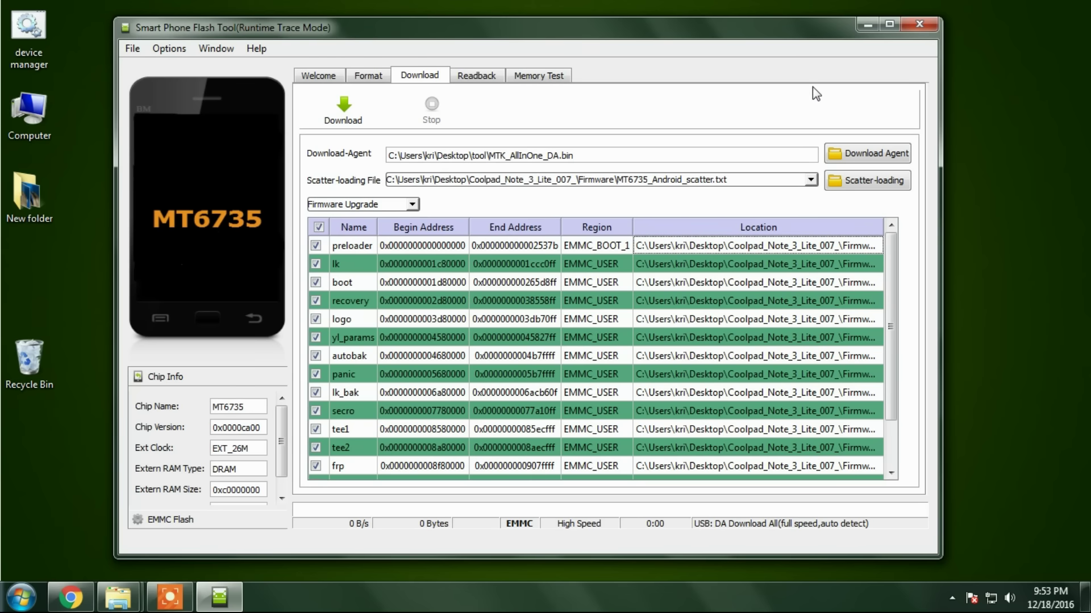
left_click_drag(745, 29, 779, 19)
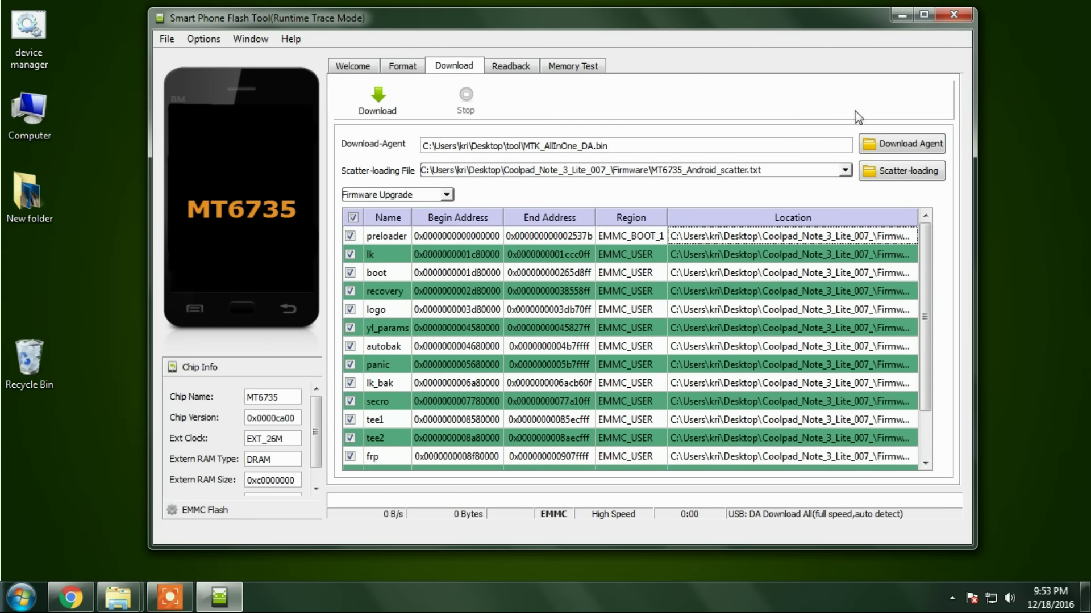
left_click_drag(925, 257, 926, 292)
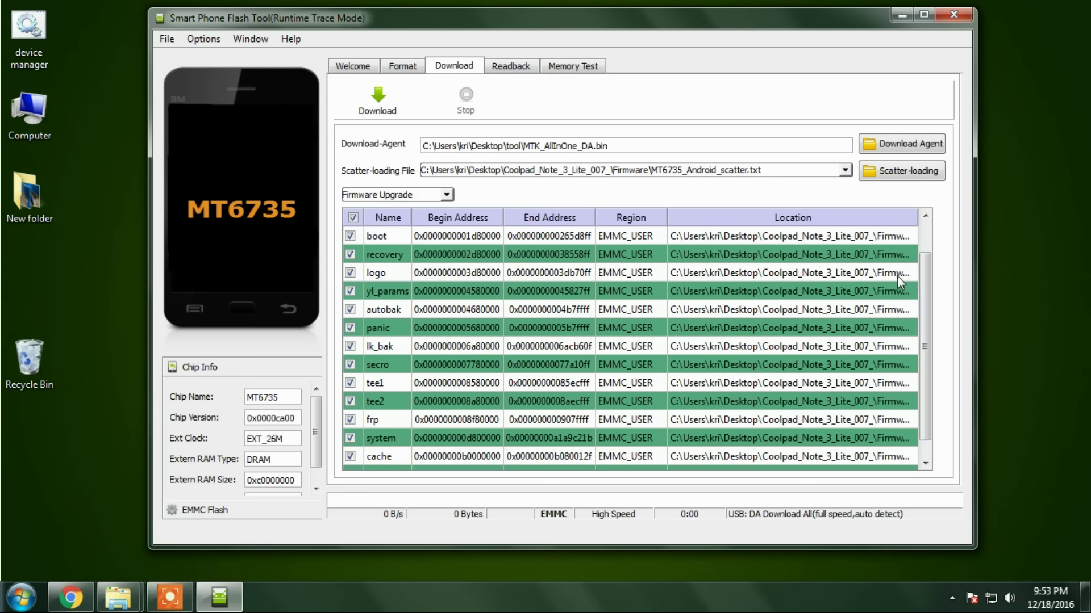
left_click(847, 329)
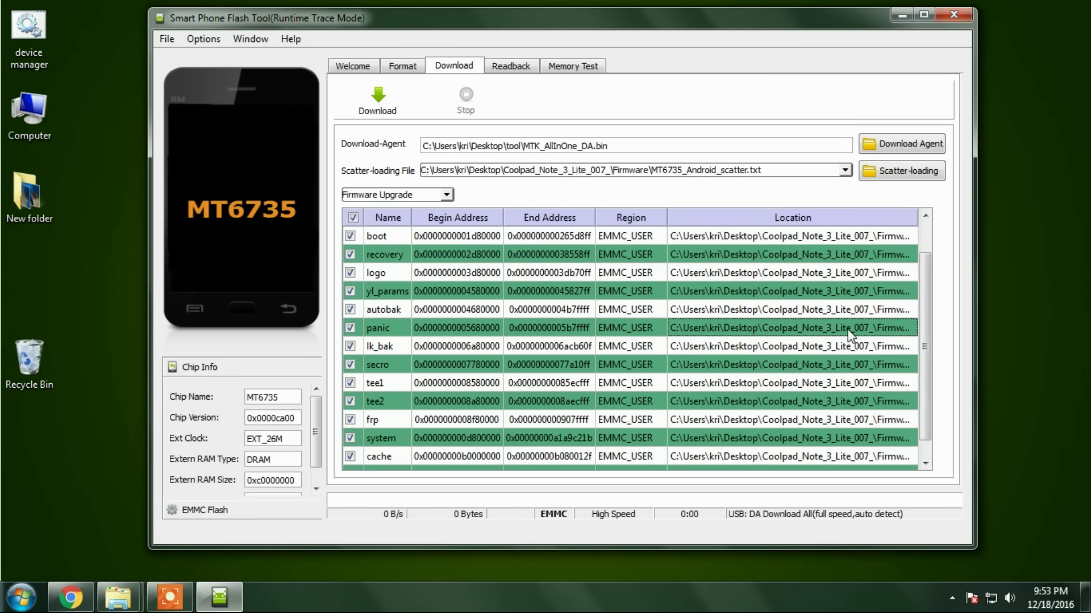